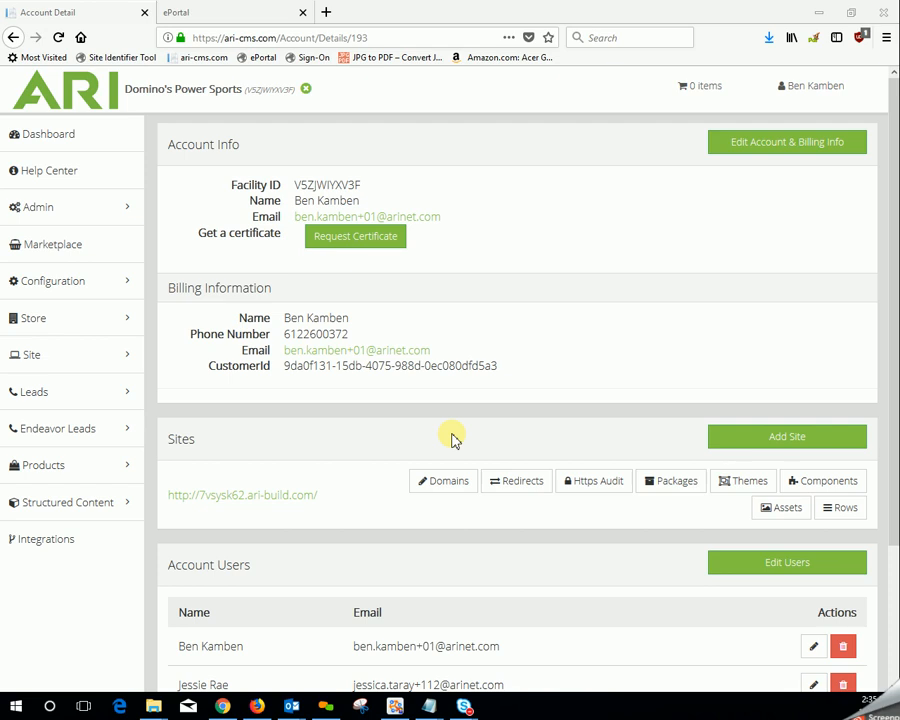
Step: Open the page list of the site 7vsysk62.ari-build.com and add a new custom page
mouse_move(112, 360)
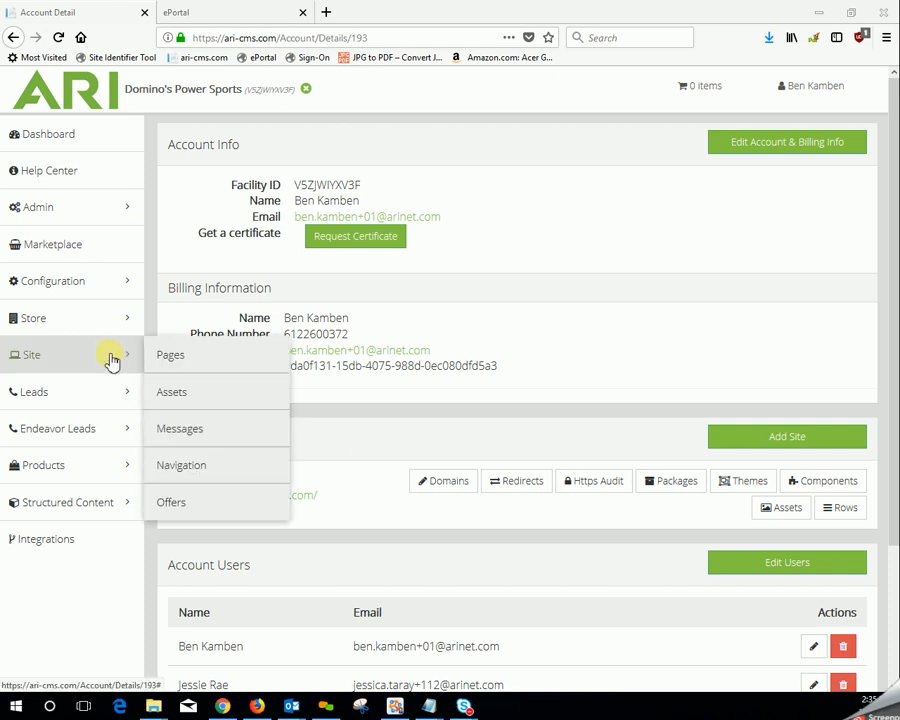
click(175, 362)
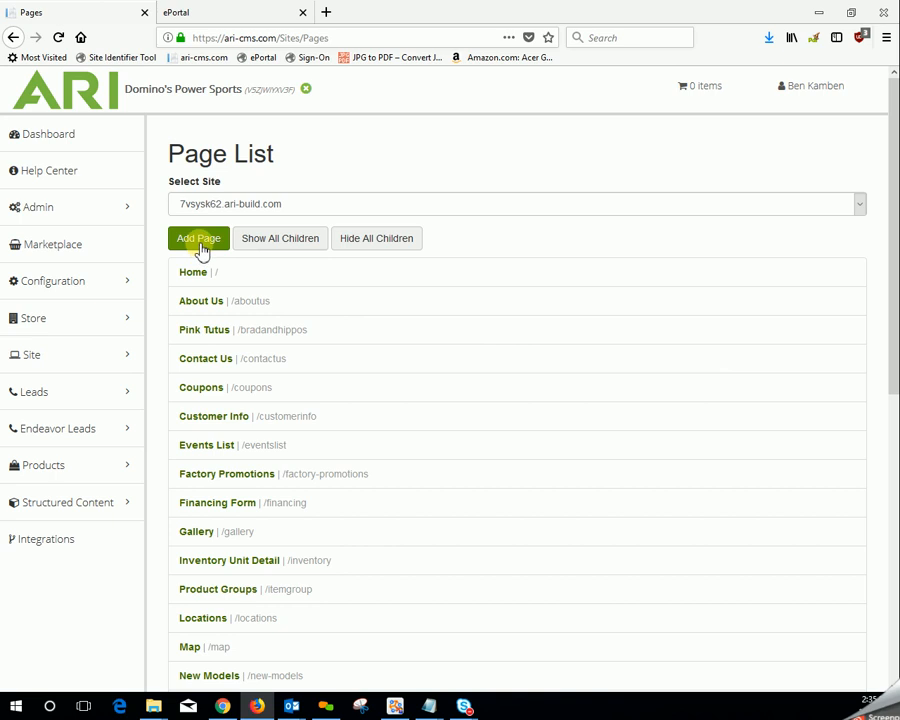
click(200, 246)
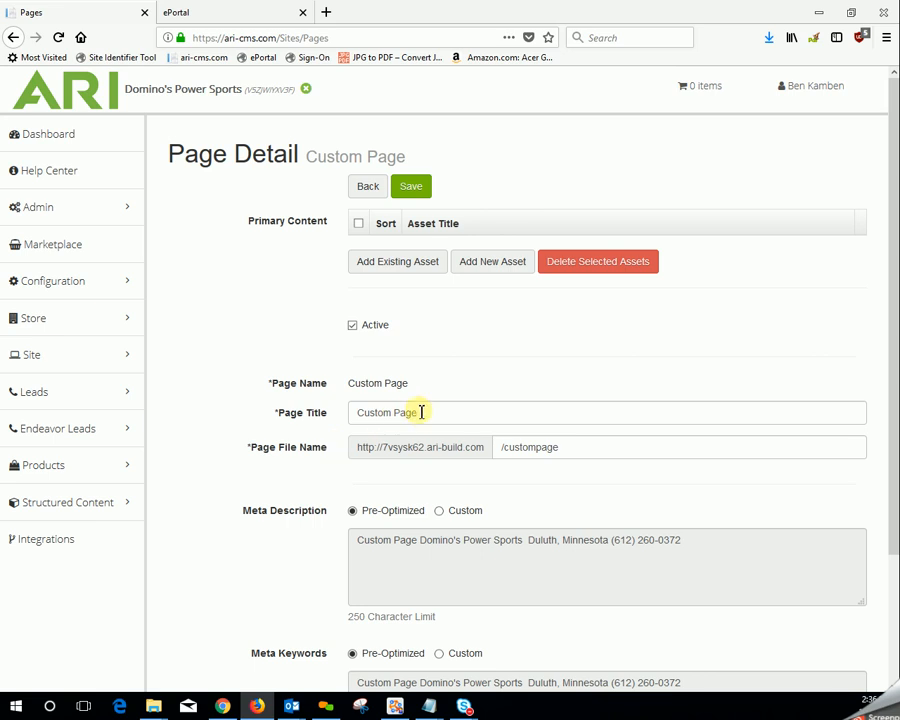
Step: Replace the new page's title with "Demo"
drag(424, 412, 350, 412)
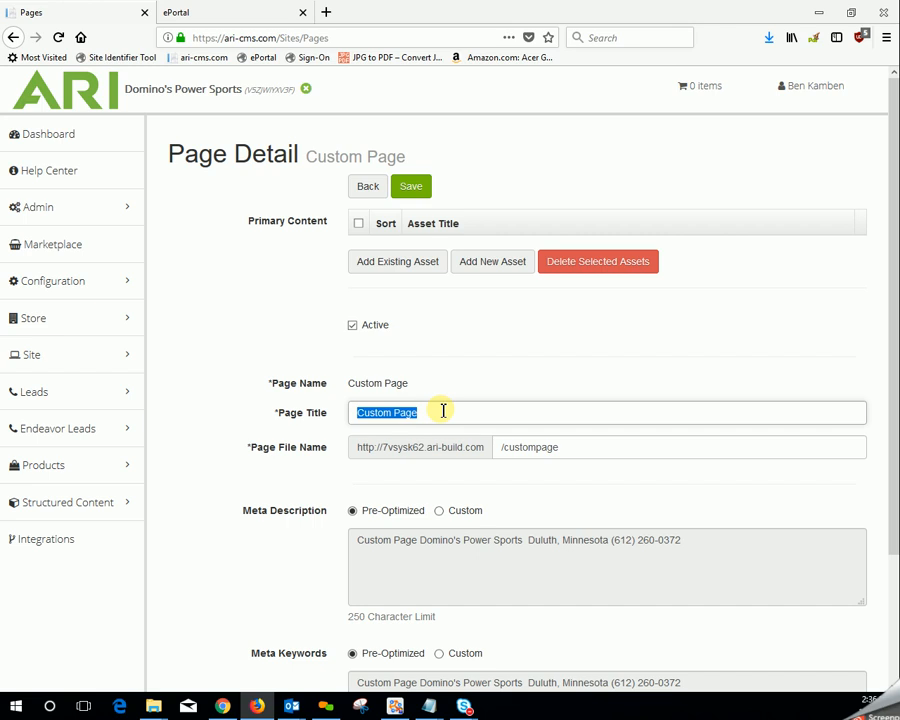
key(BackSpace)
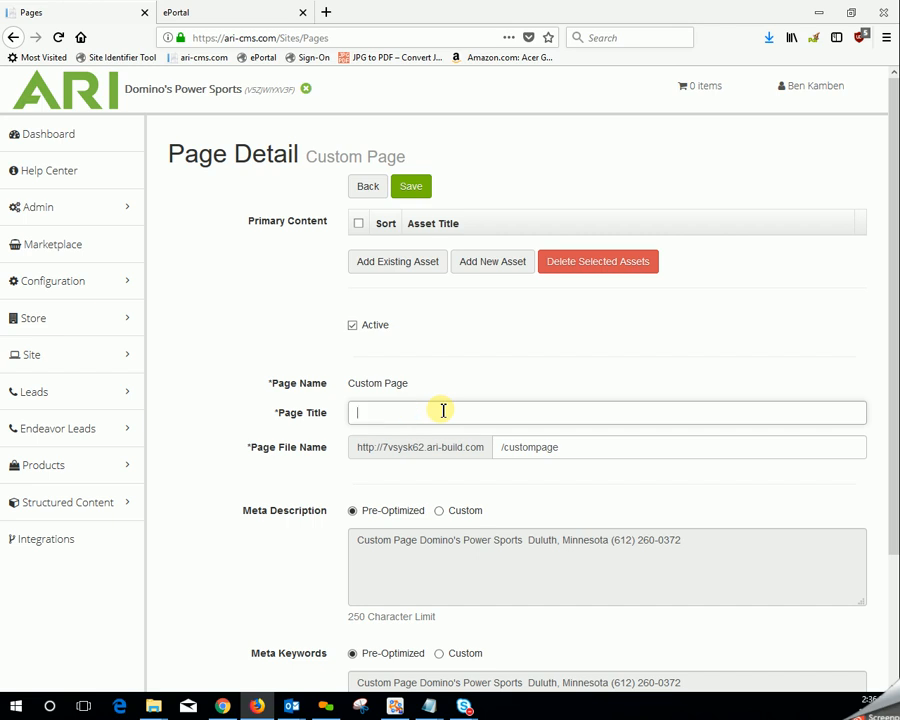
text(D)
text(mo)
key(BackSpace)
key(BackSpace)
text(emo)
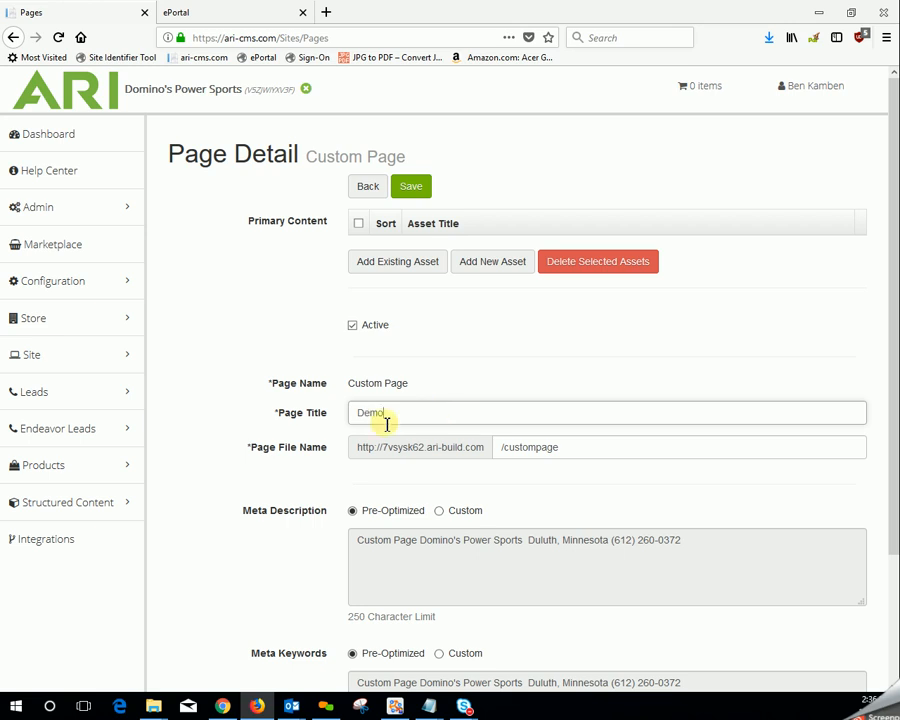
Step: Change the page file name to /Demo, keeping the leading slash
click(310, 457)
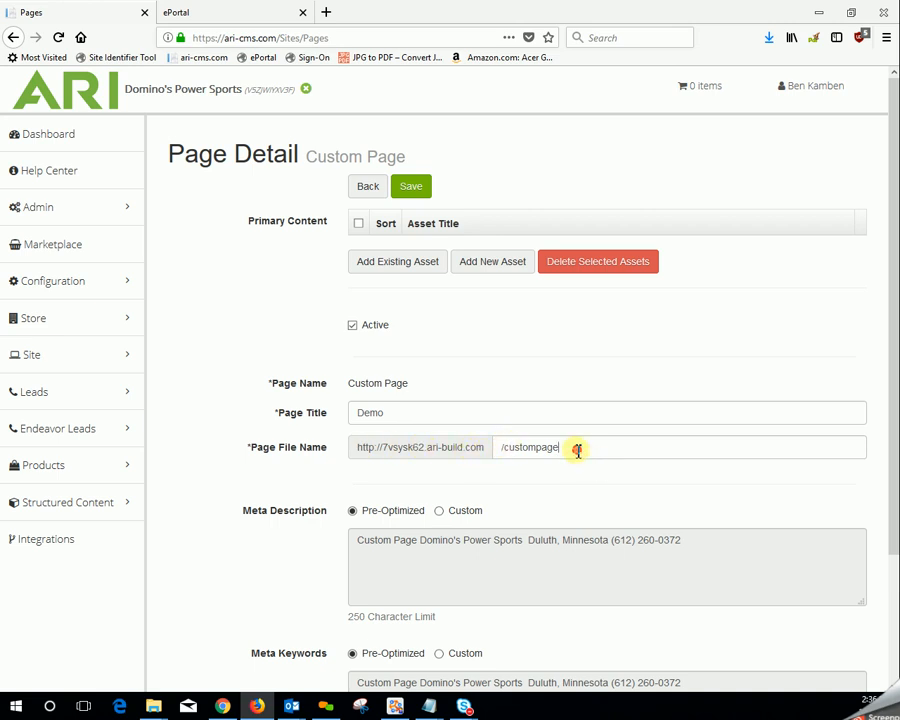
double_click(514, 441)
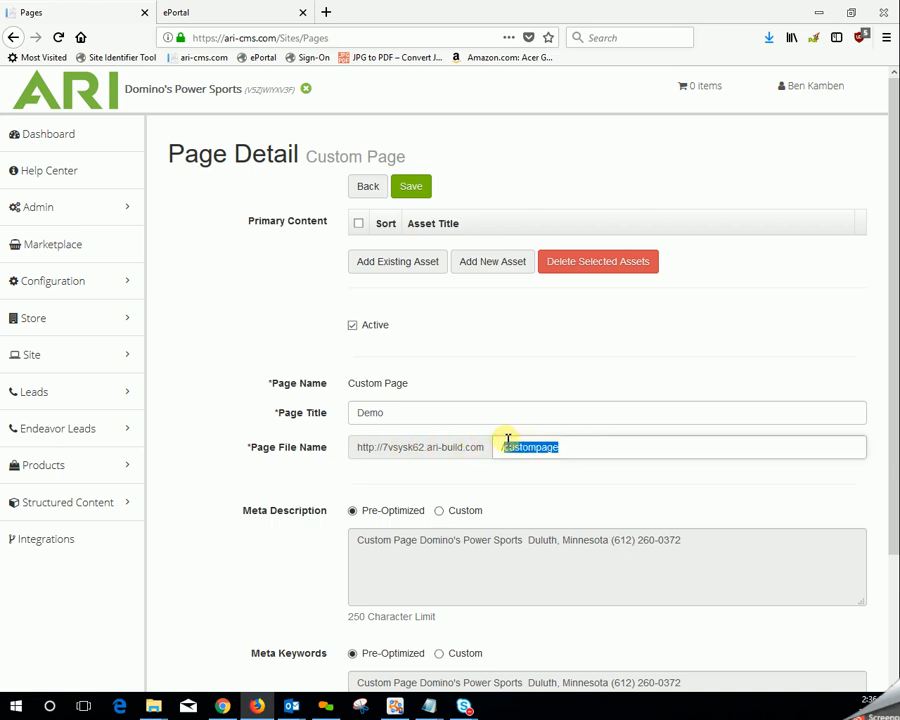
key(BackSpace)
text(de)
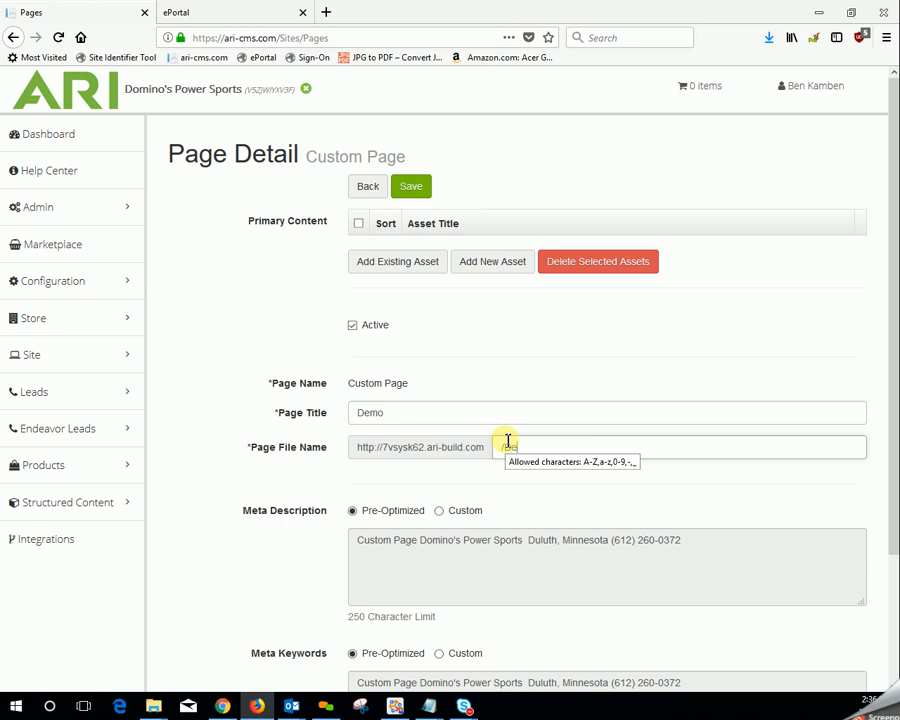
text(mo)
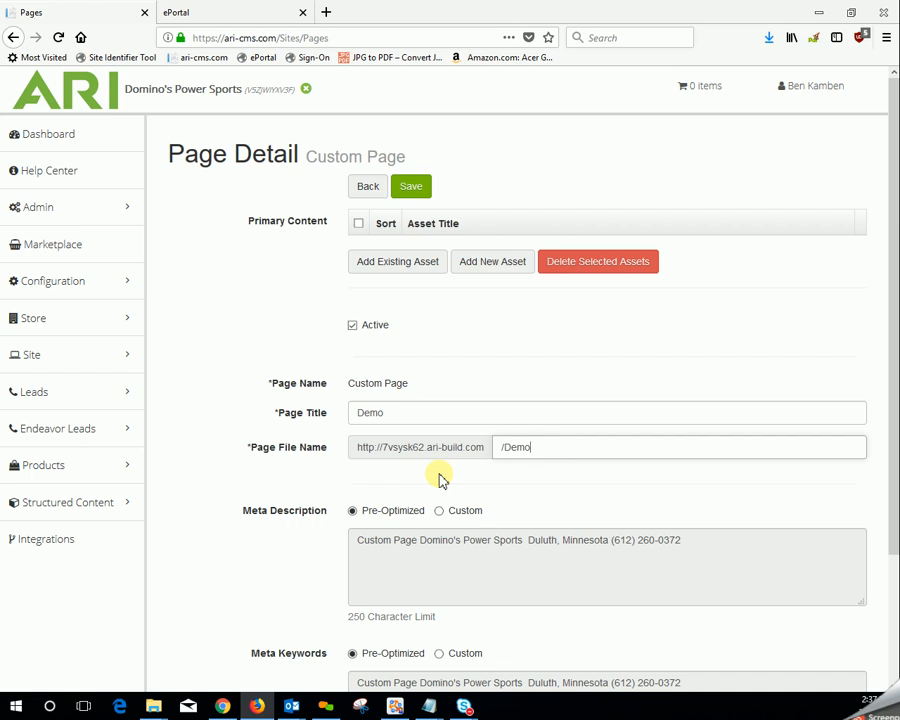
text(-)
key(BackSpace)
text(_)
key(BackSpace)
text(520)
key(BackSpace)
key(BackSpace)
key(BackSpace)
text(%20)
key(BackSpace)
key(BackSpace)
key(BackSpace)
Step: Save the page and create a new asset for its primary content, titled "Demo"
click(420, 194)
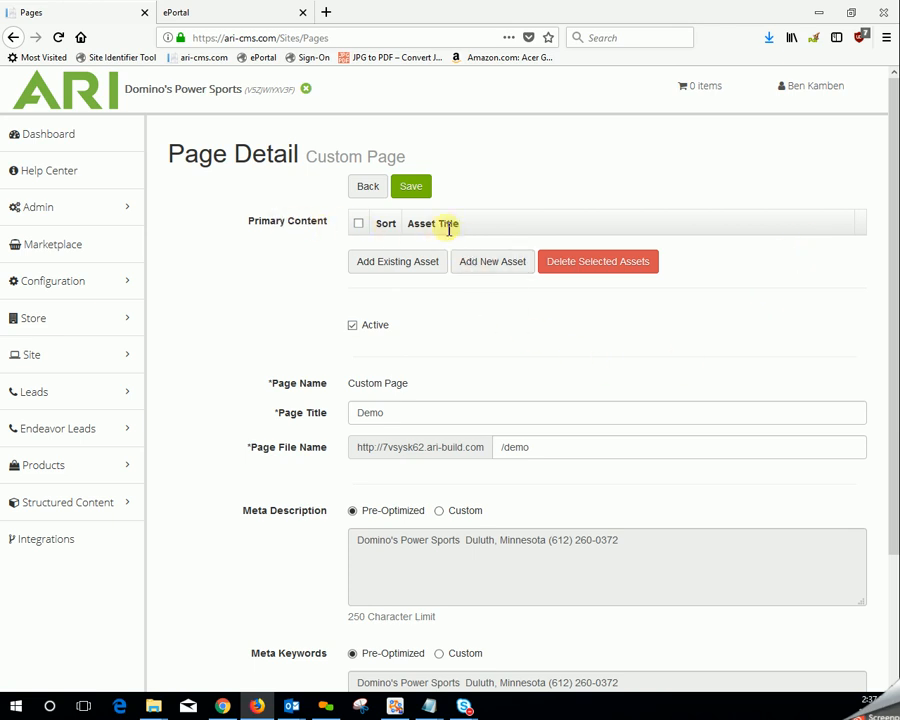
click(489, 264)
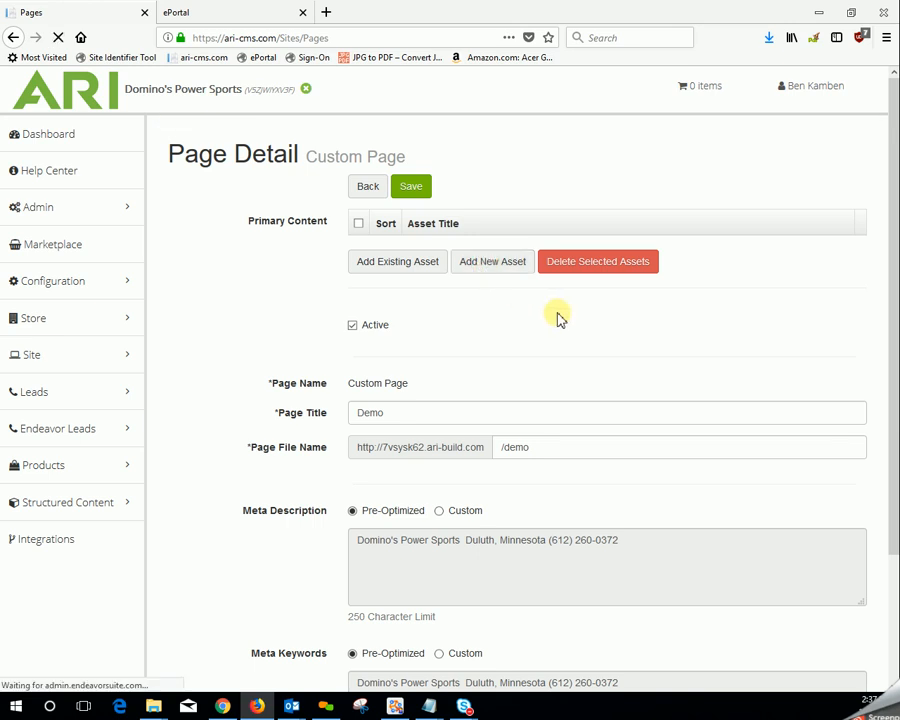
click(258, 203)
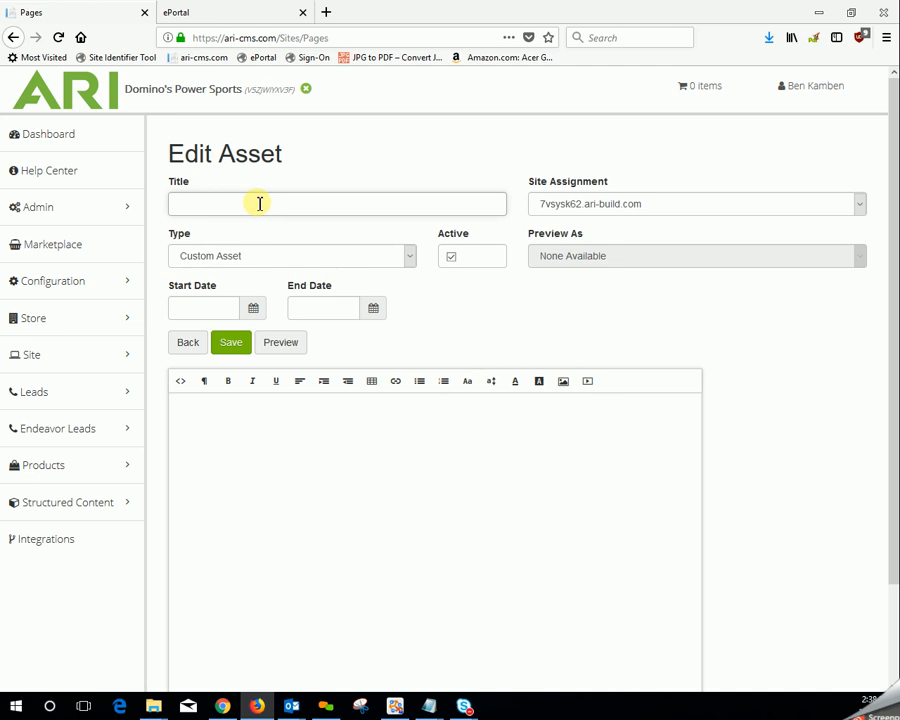
text(Demo)
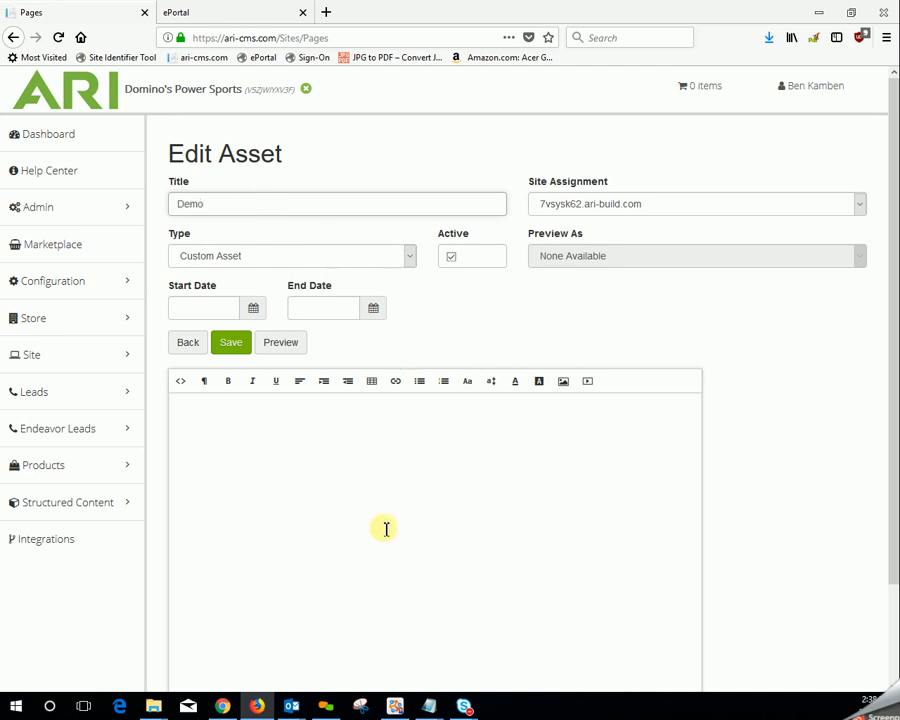
Step: Enter "This is a Demo." as the asset's content, then save the asset and return to the page details
click(264, 414)
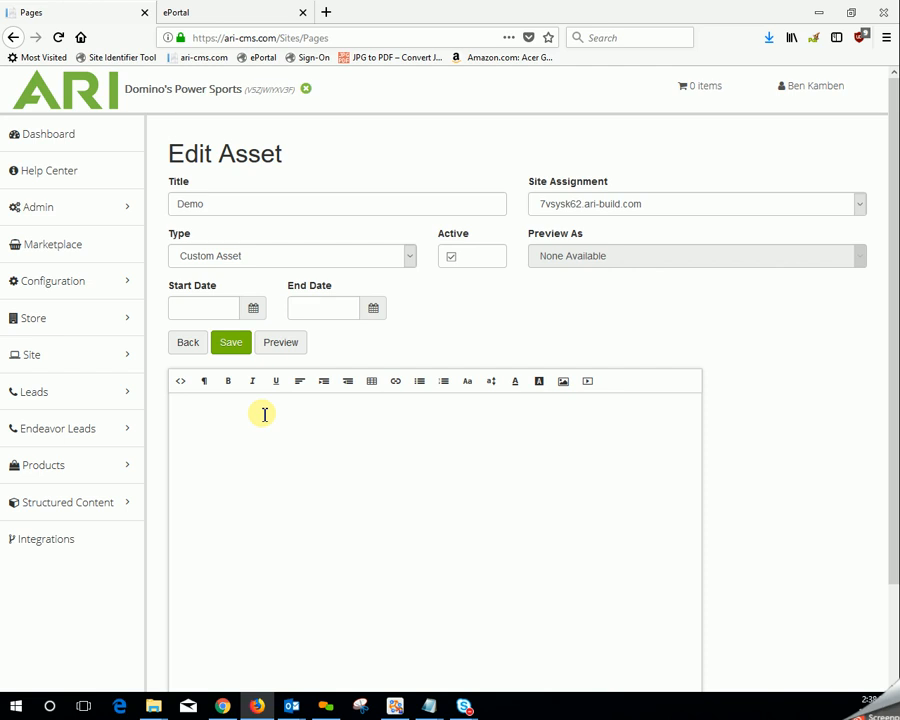
text(This is a Demo)
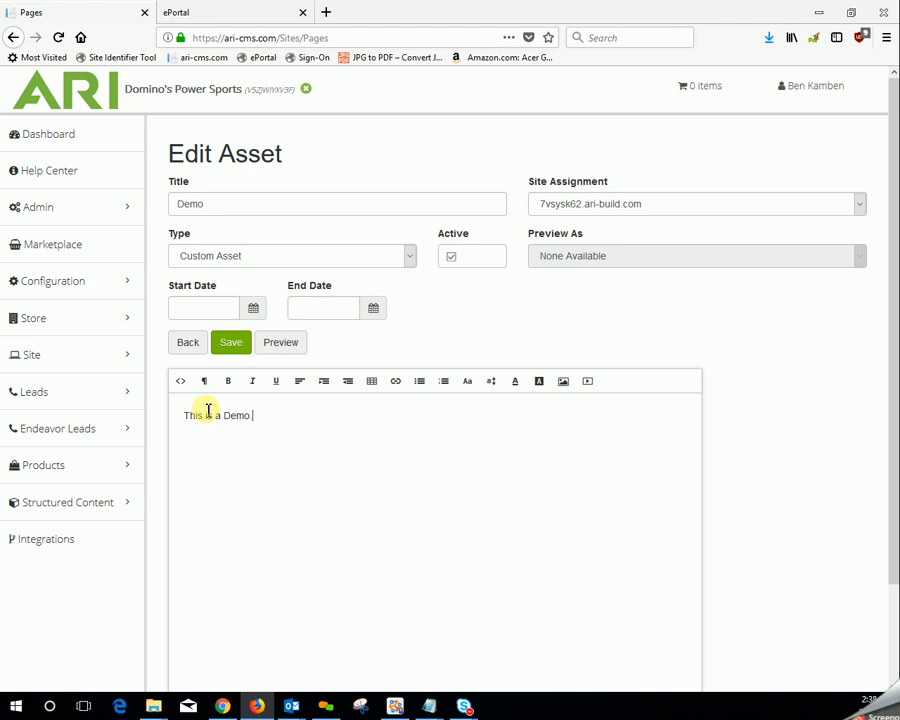
text(.)
click(232, 346)
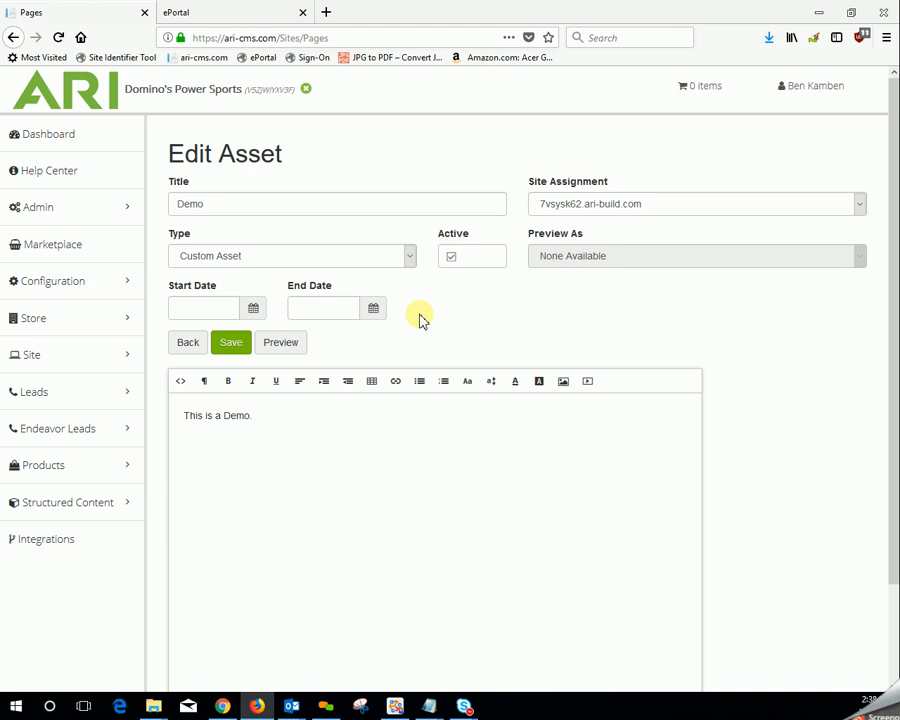
click(186, 350)
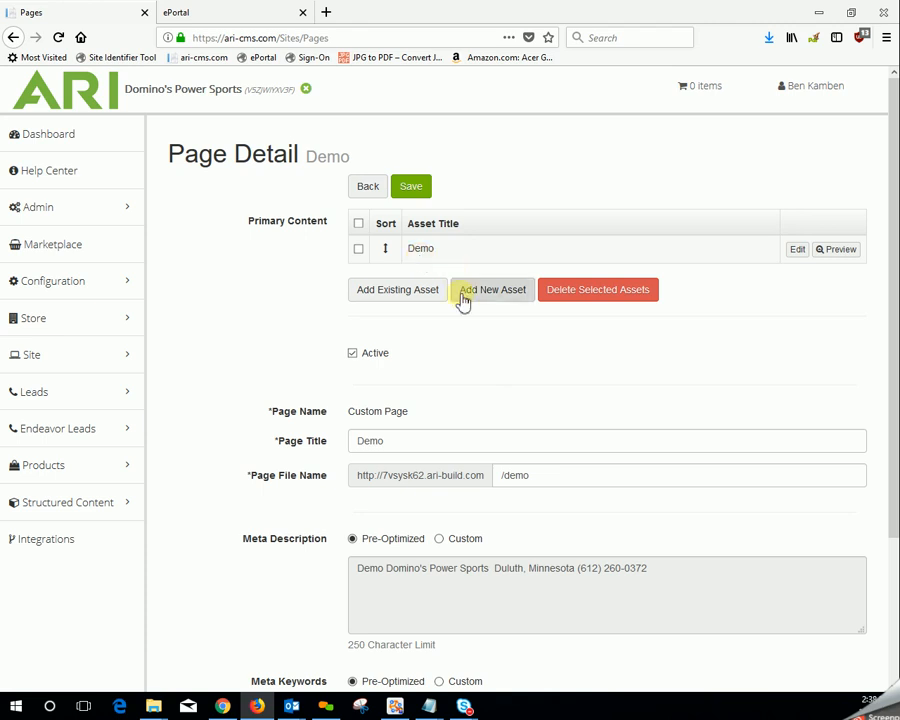
mouse_move(122, 364)
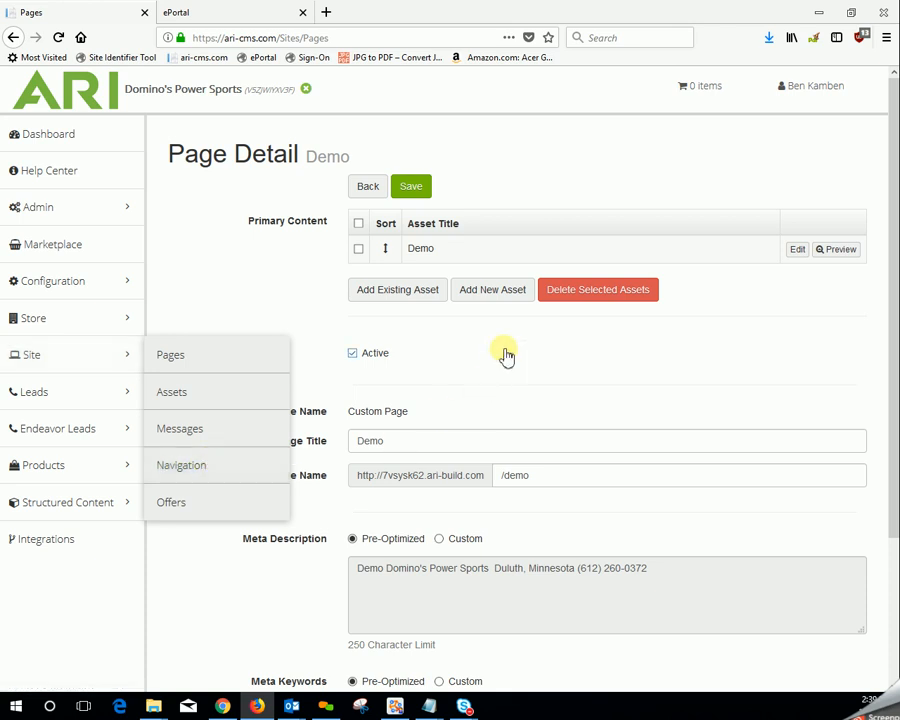
drag(247, 477, 333, 490)
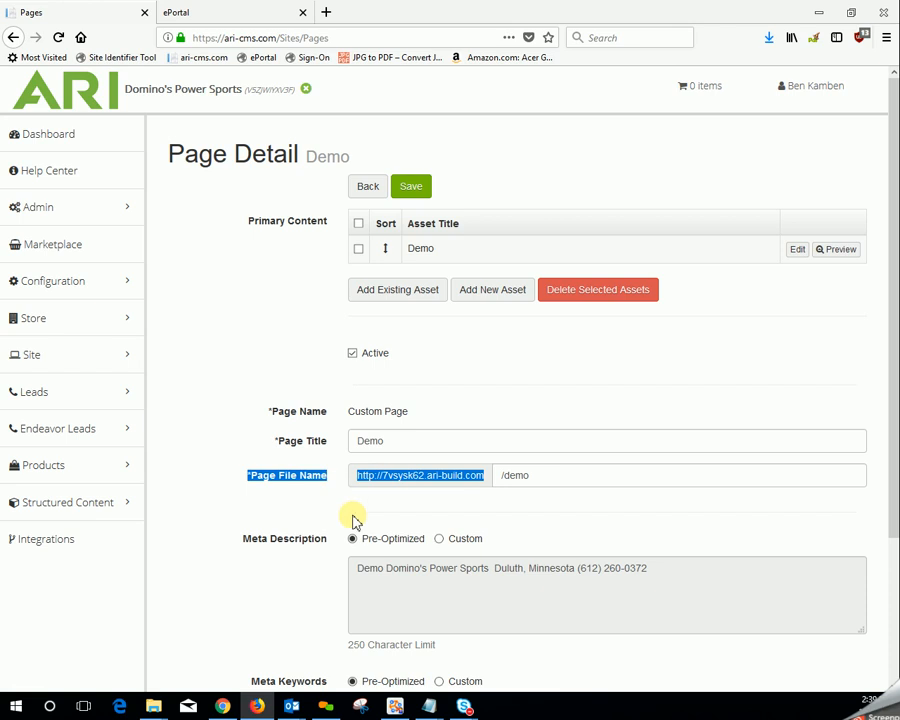